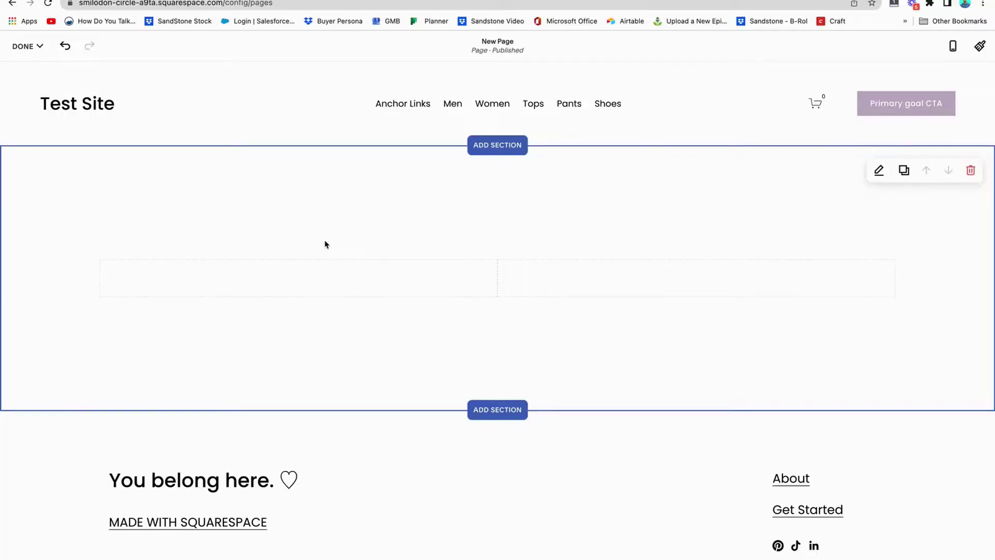
Add a Code block with the Hello, World! placeholder to the empty section
click(298, 296)
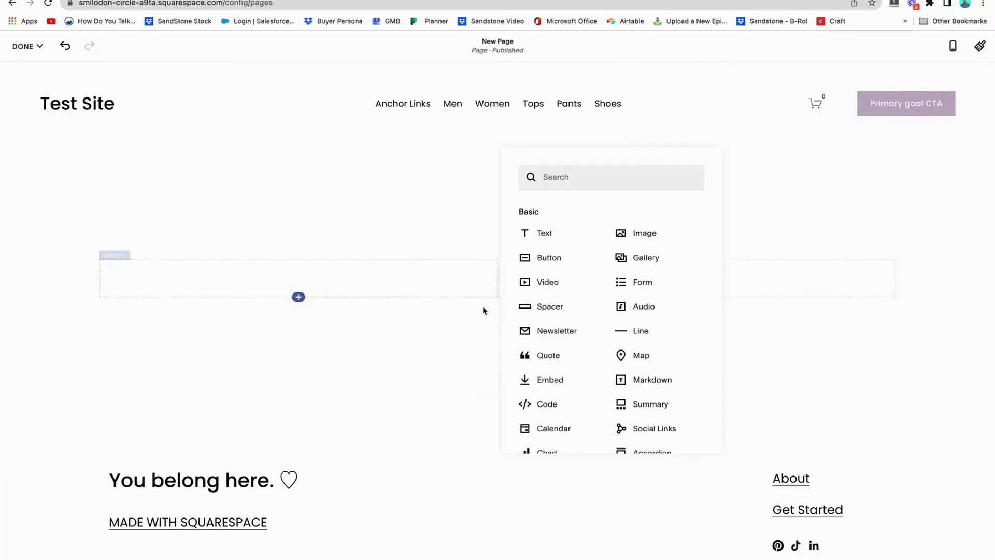
scroll(556, 379, down, 1)
click(556, 372)
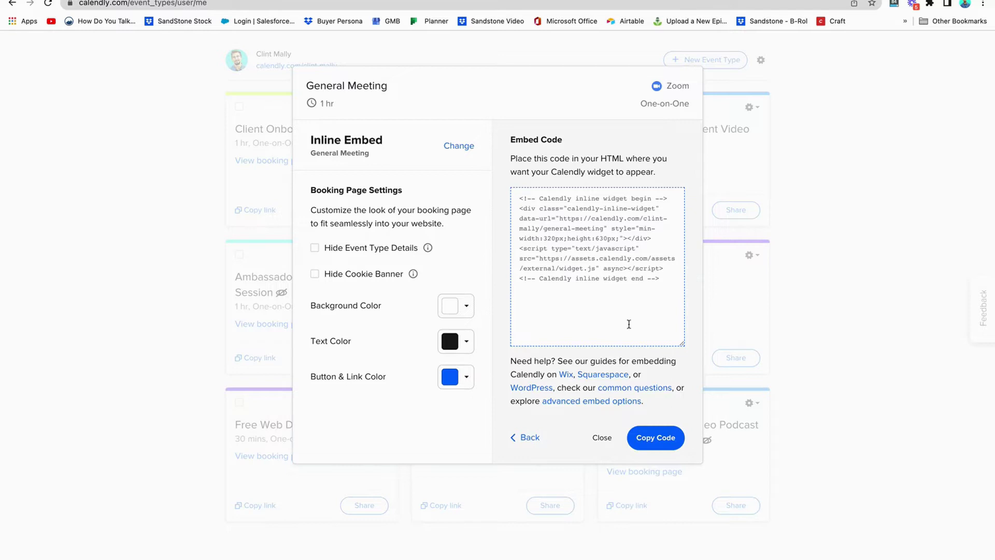
Copy Calendly's inline embed code for the General Meeting event
click(652, 431)
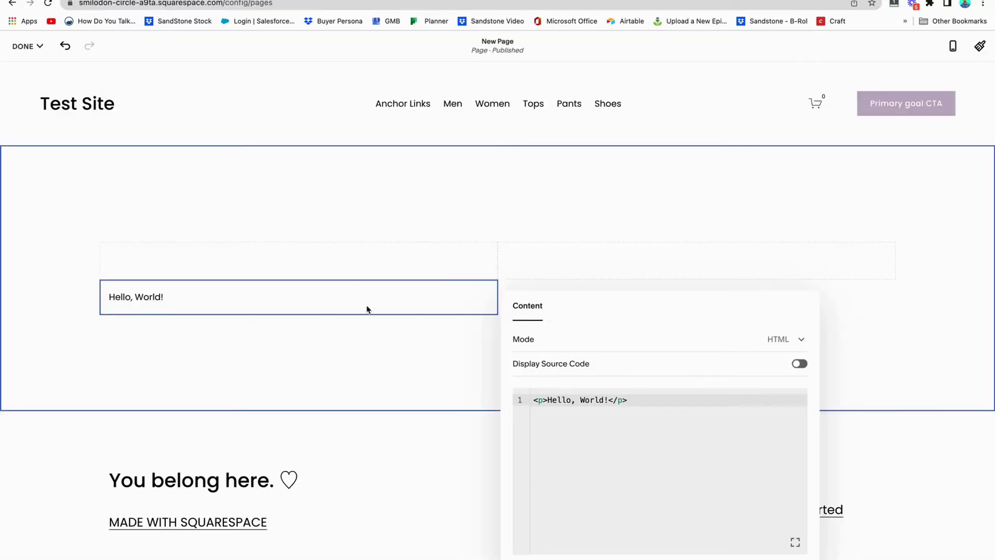
Replace Hello, World! with the pasted Calendly inline embed code and save the page
click(569, 396)
key(super+a)
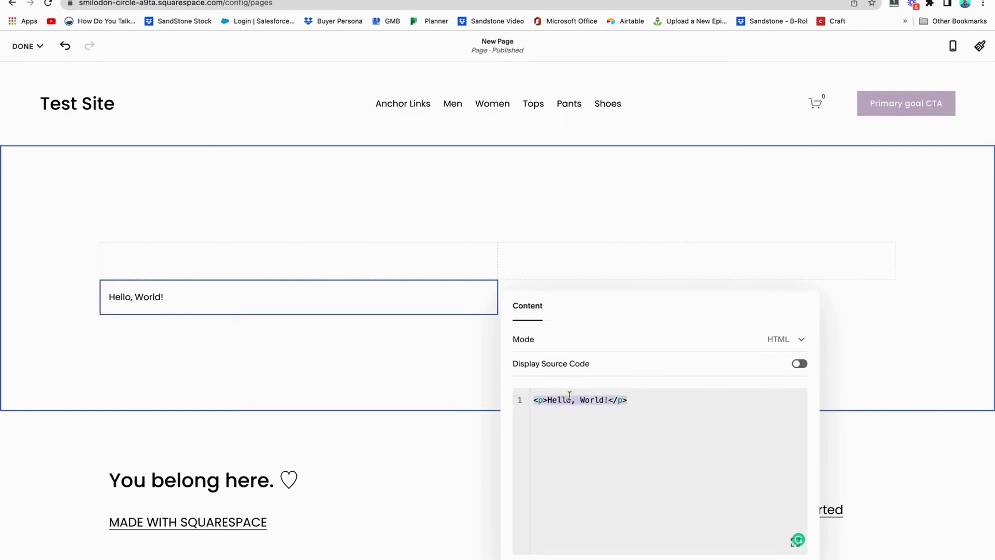
key(super+v)
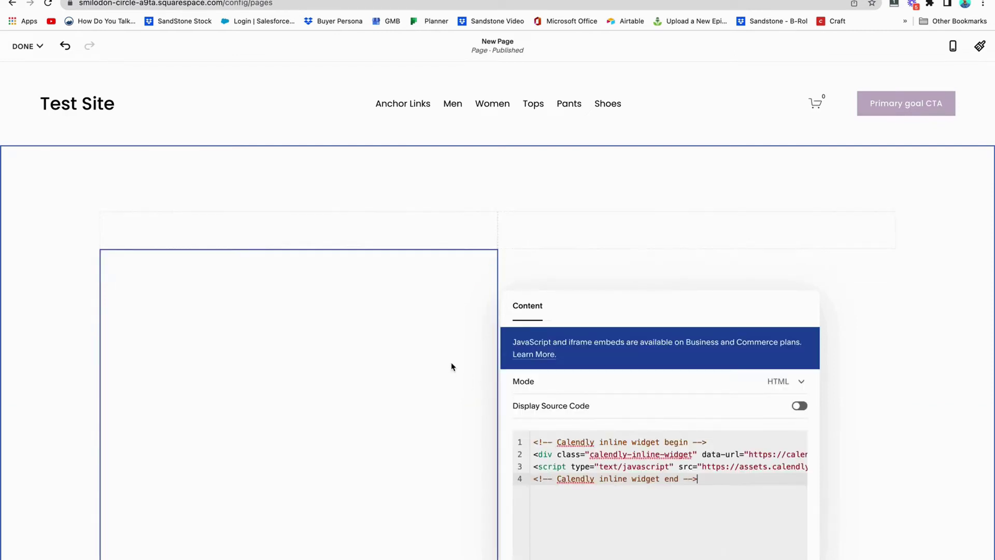
click(520, 196)
click(28, 48)
click(26, 80)
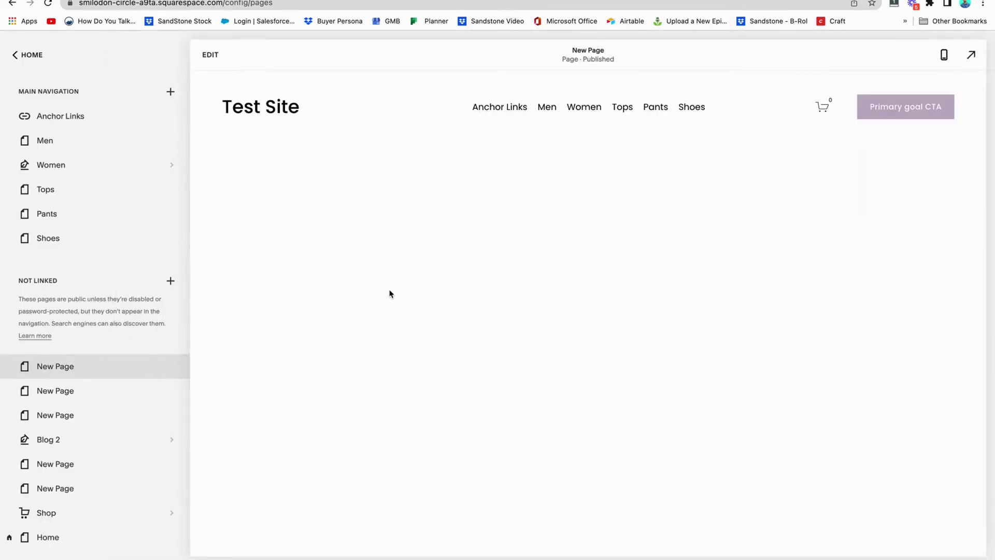
Scroll through the embedded General Meeting scheduler to review its May 2022 calendar
scroll(546, 409, down, 5)
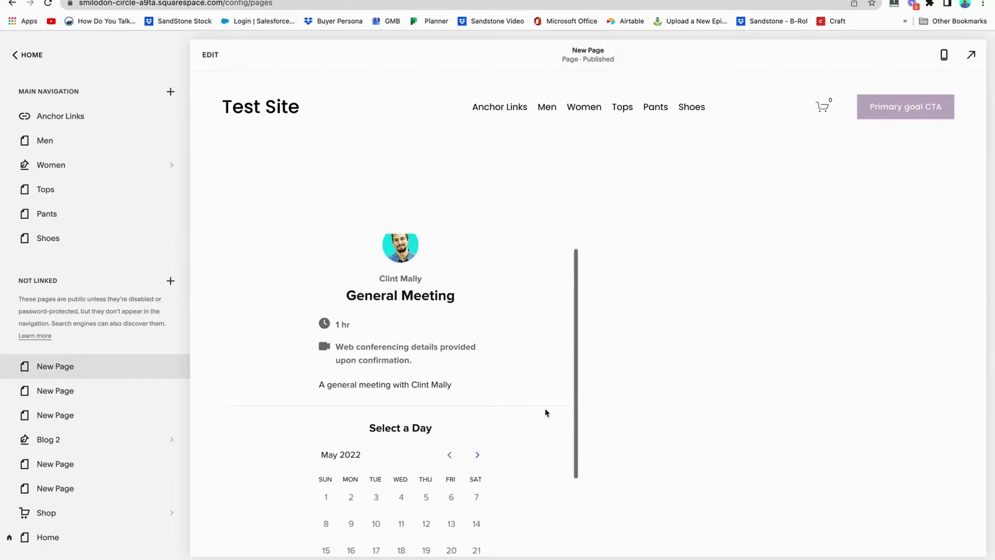
scroll(435, 479, up, 4)
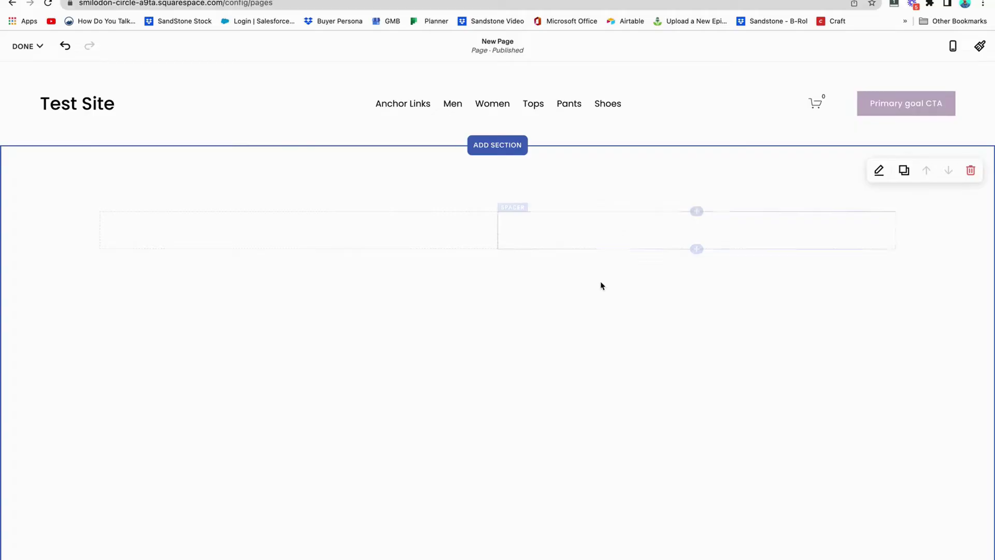
Insert a Code block beneath the spacer in the right column
click(695, 249)
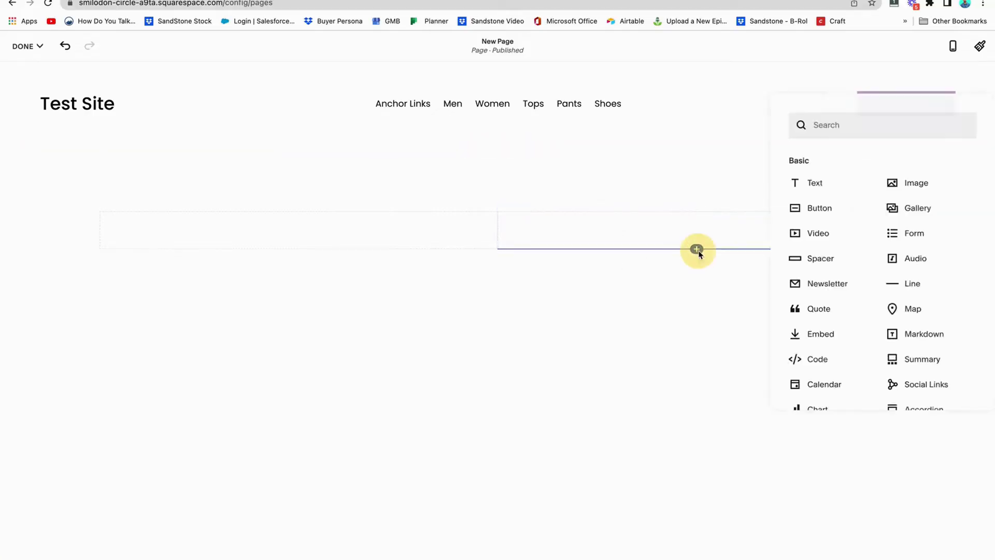
click(815, 355)
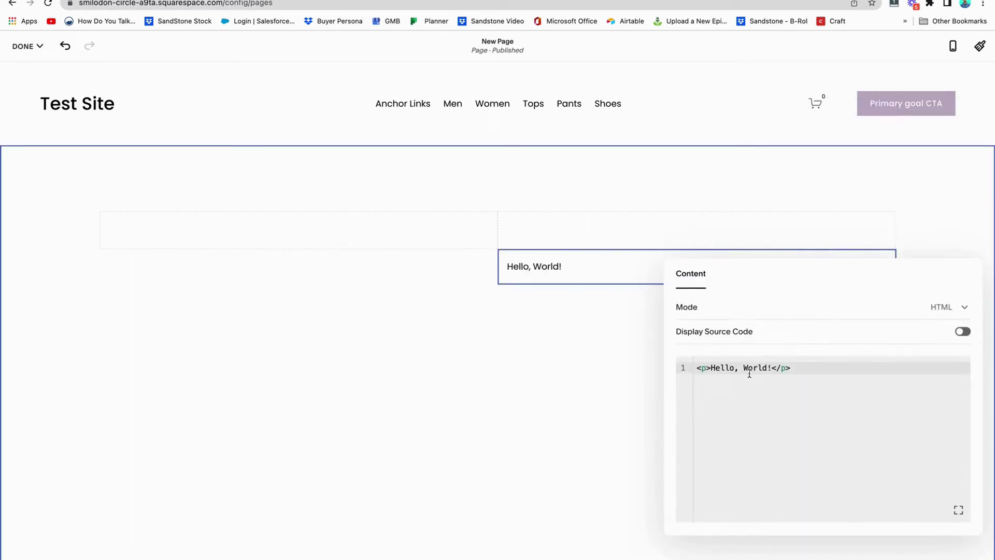
Copy Buzzsprout's Multiple episodes player embed code
key(ctrl+Tab)
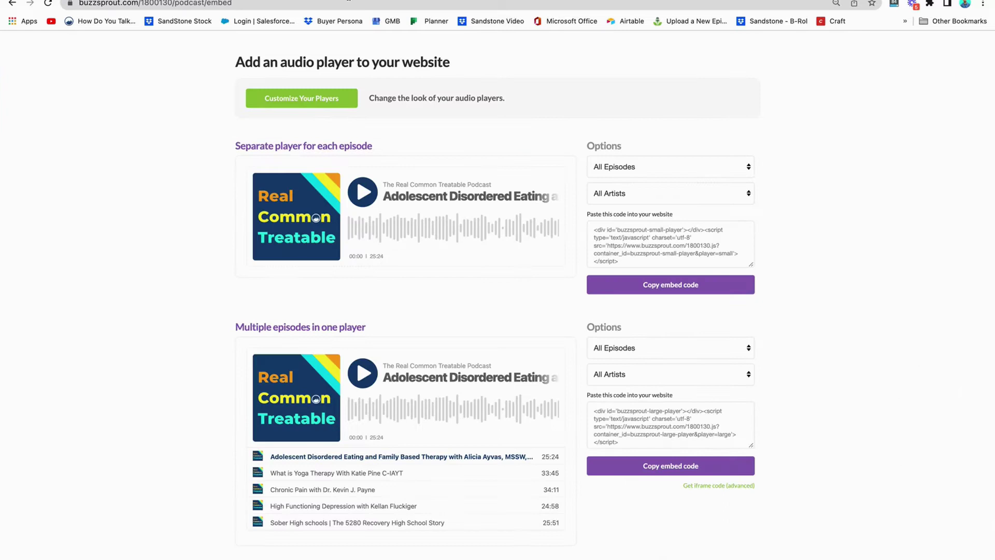
mouse_move(291, 393)
click(687, 465)
Replace the right-column block's Hello, World! with the Buzzsprout player code and save the page
key(ctrl+shift+Tab)
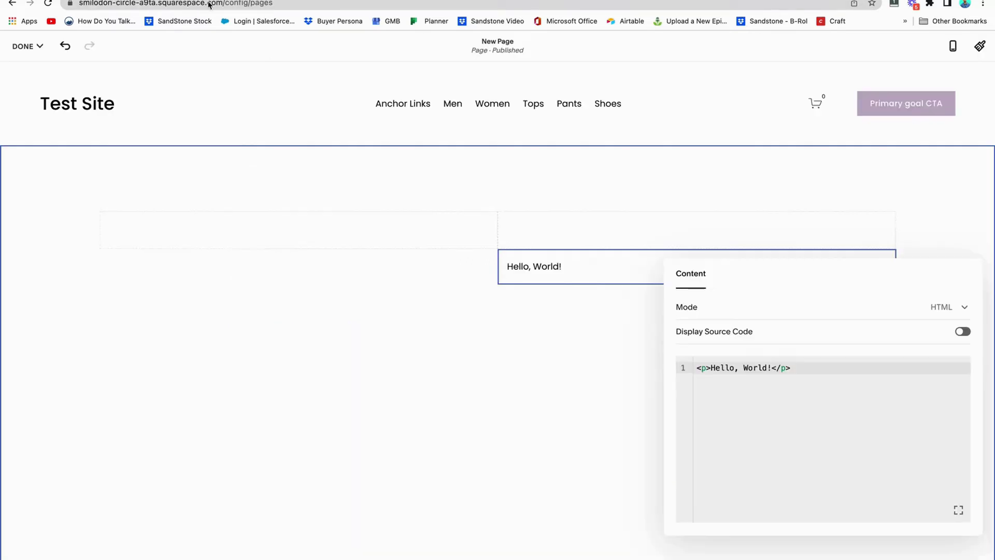
triple_click(725, 368)
key(ctrl+v)
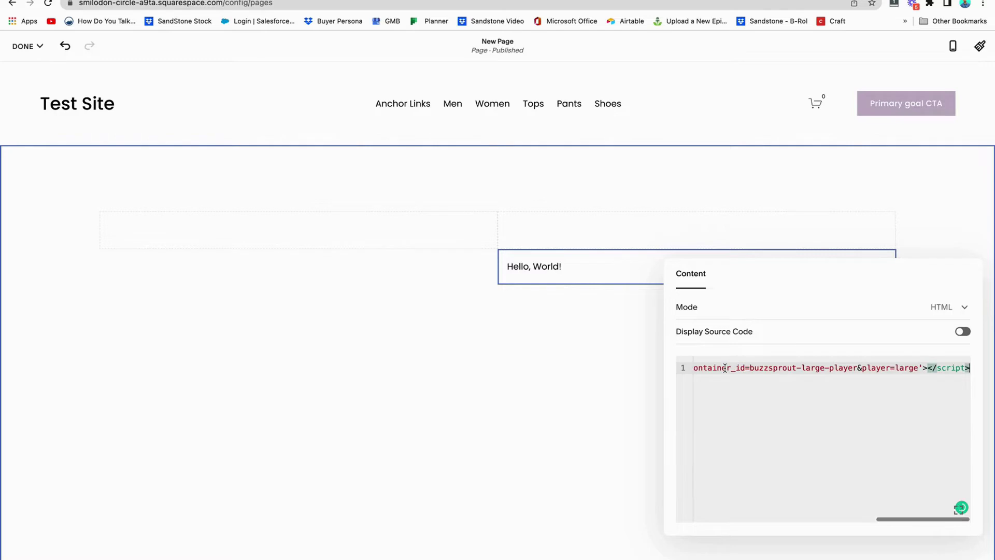
click(612, 187)
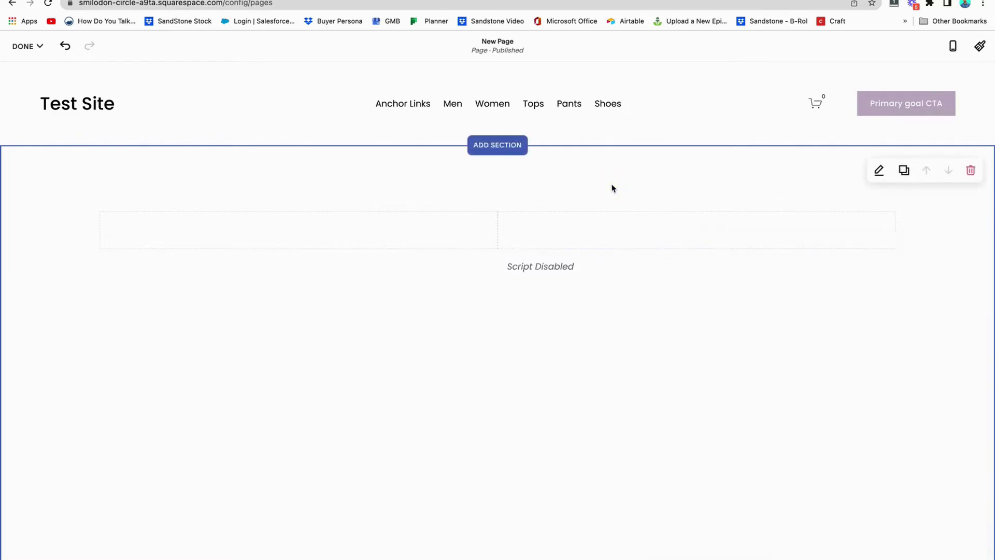
click(25, 46)
click(25, 79)
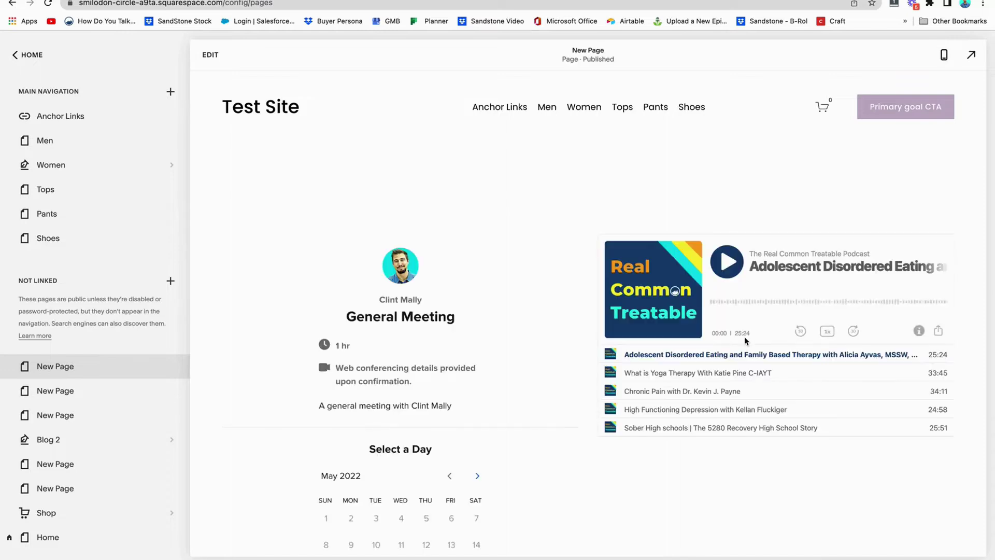
Scroll the saved New Page to check the podcast player beside the Calendly scheduler
scroll(723, 381, down, 10)
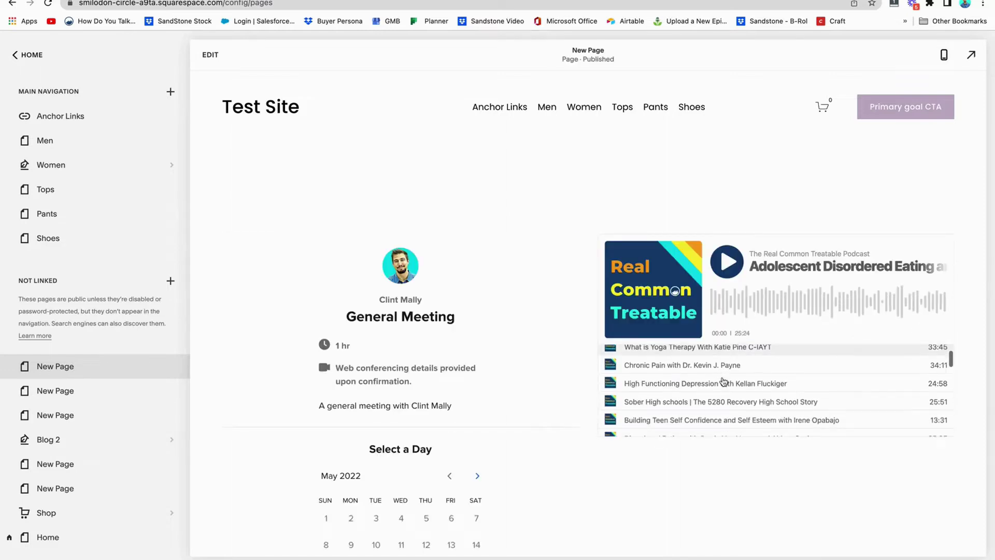
scroll(723, 381, down, 10)
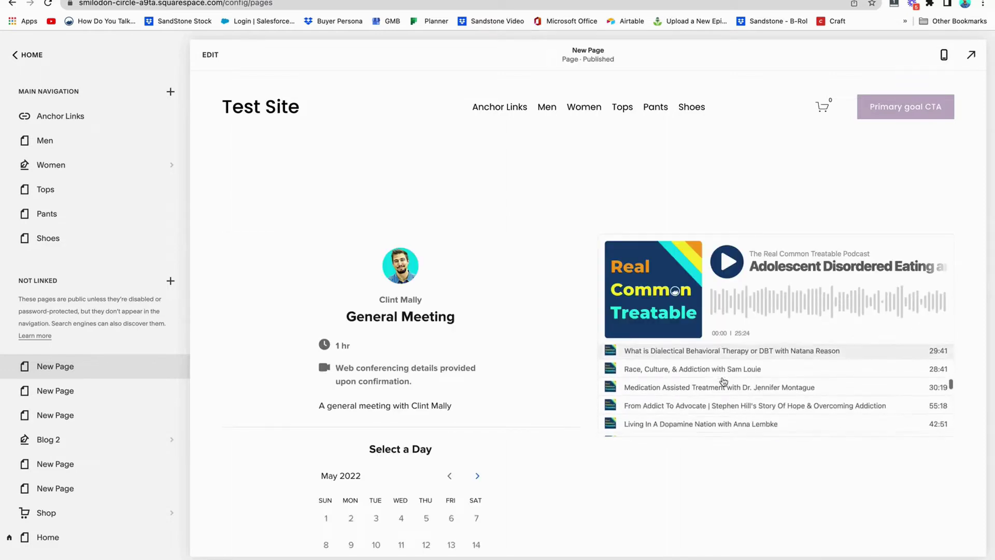
scroll(723, 381, up, 15)
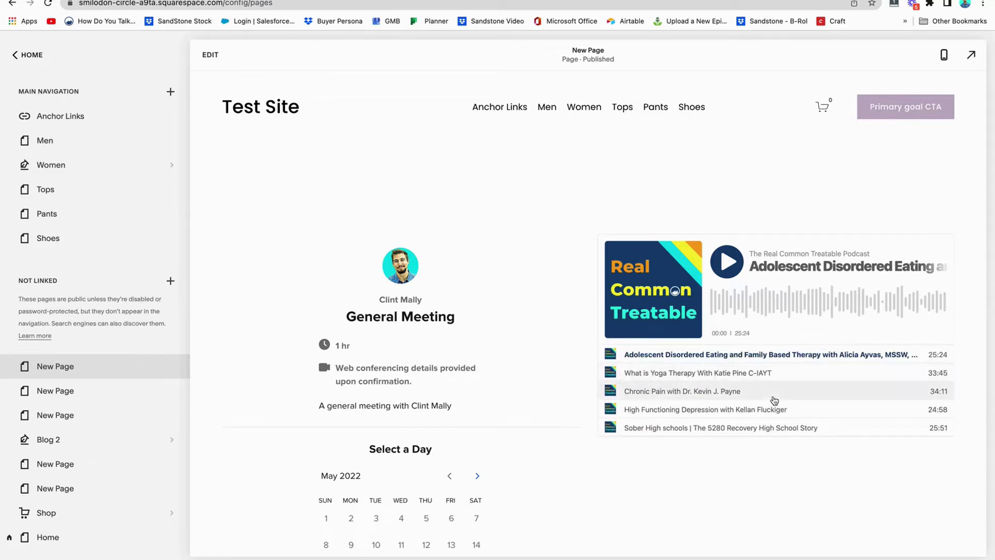
scroll(774, 400, down, 5)
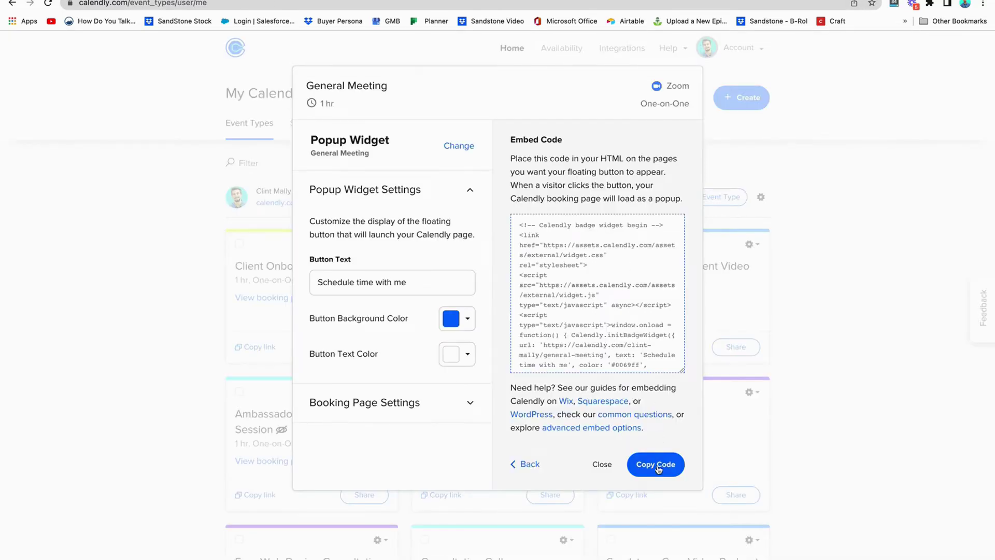
Paste the copied Calendly badge code into New Page's Page Header Code Injection and save
click(657, 466)
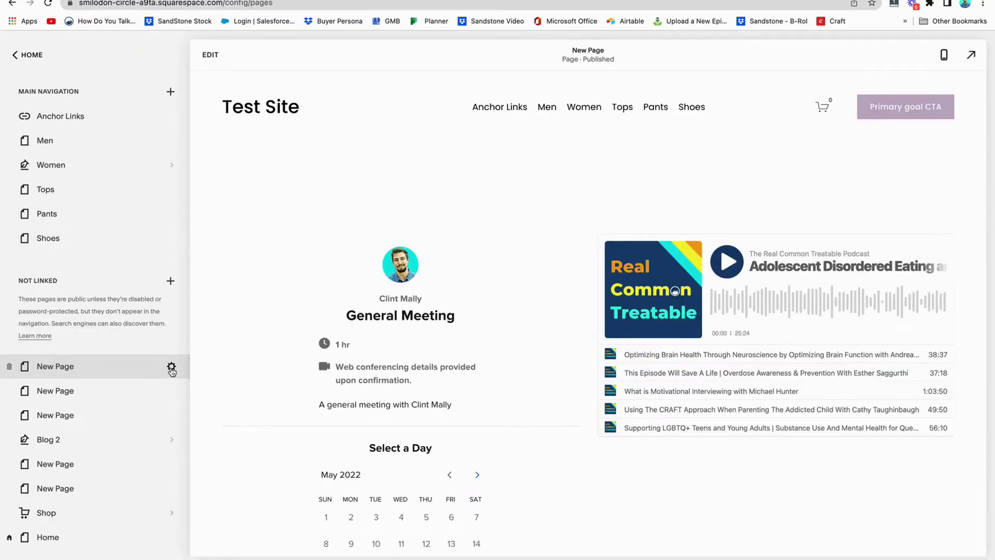
click(171, 368)
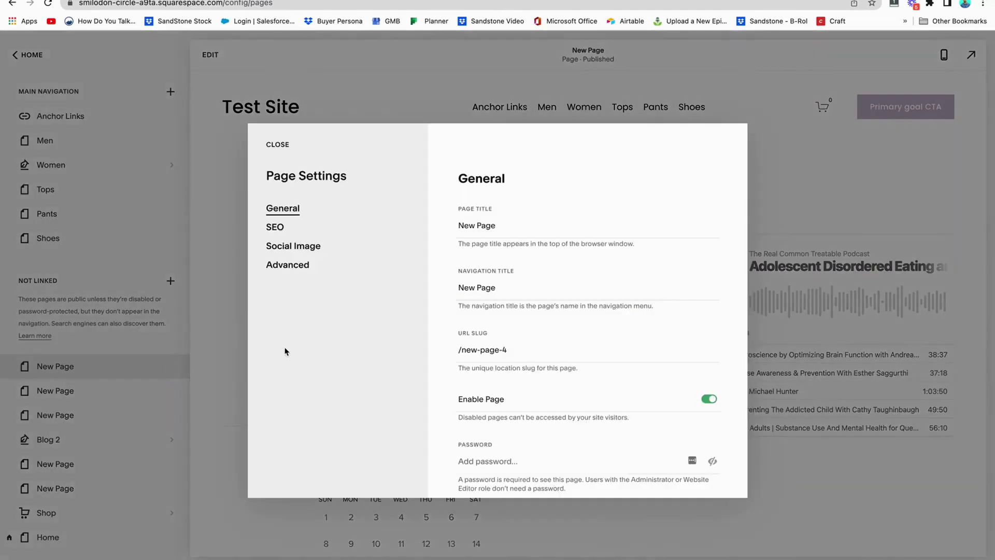
click(278, 271)
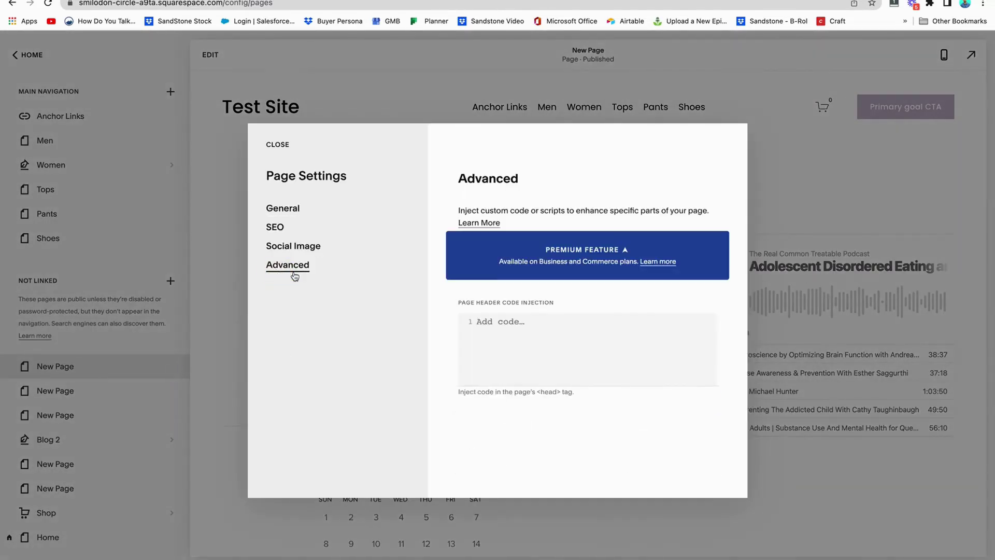
click(496, 328)
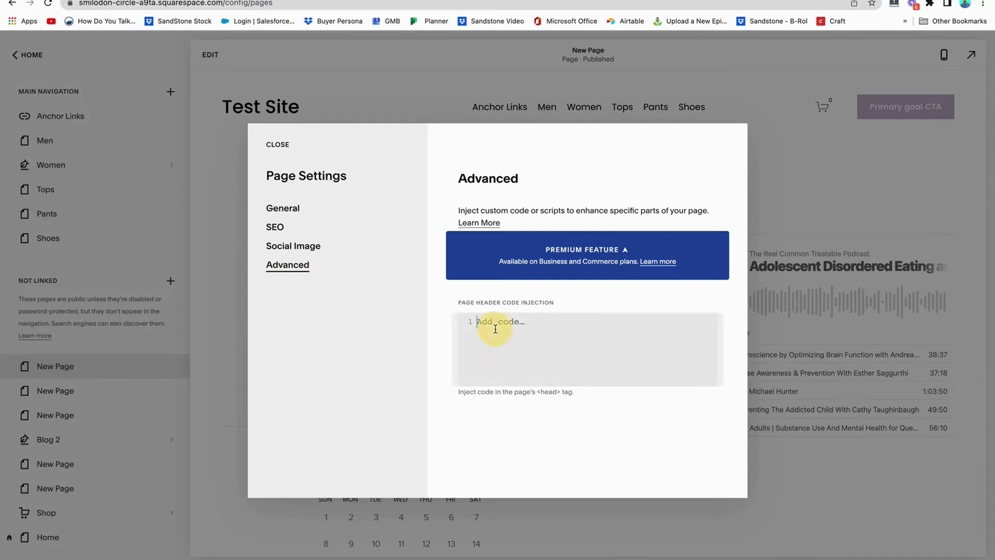
key(ctrl+v)
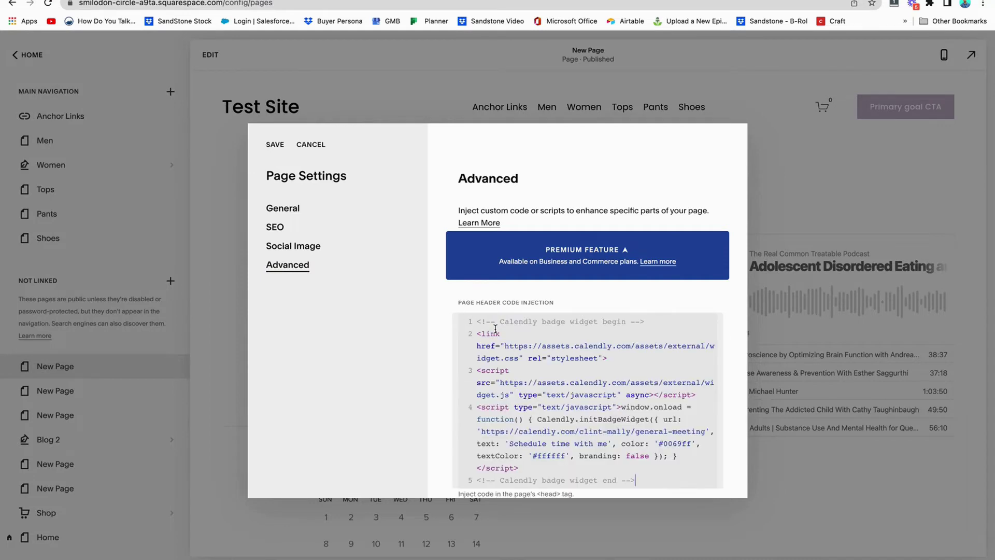
click(270, 146)
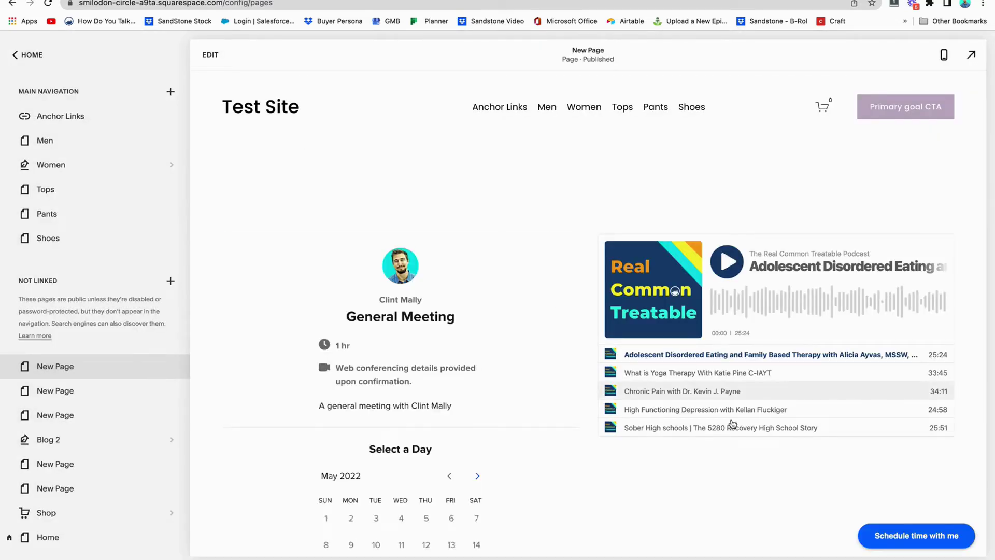
Open the General Meeting popup from the 'Schedule time with me' badge, then return to the main menu
click(946, 542)
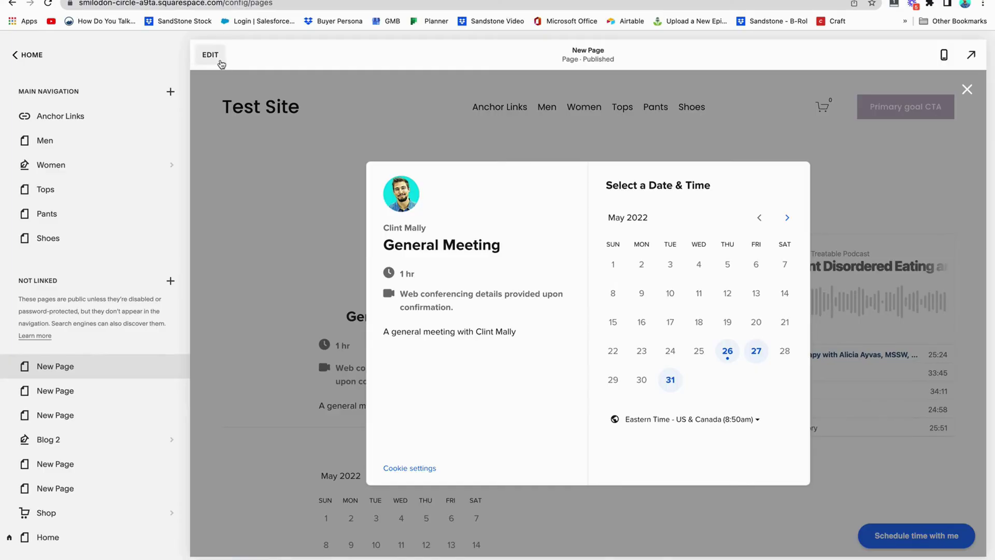
click(36, 55)
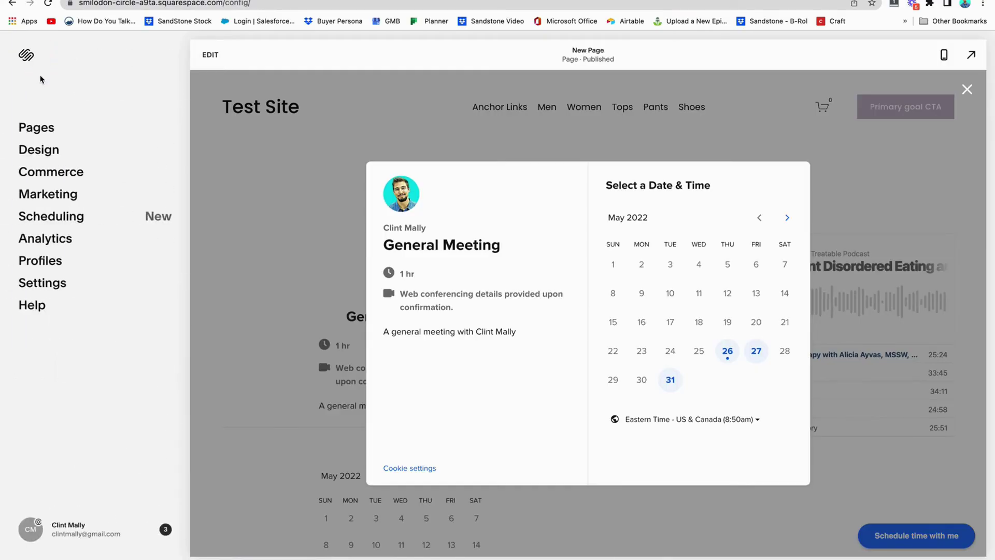
Paste the Calendly badge code into the site-wide Code Injection Header and save
click(43, 284)
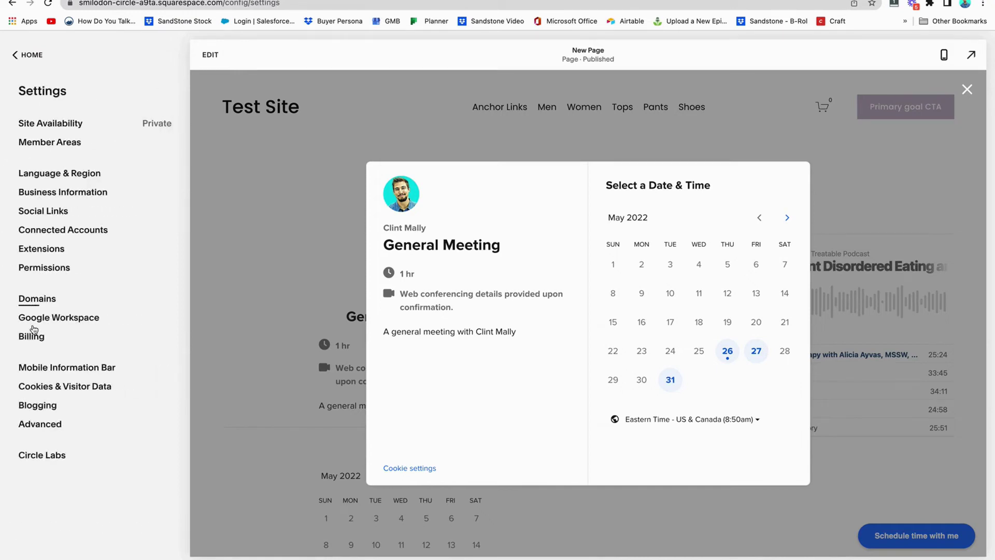
click(29, 427)
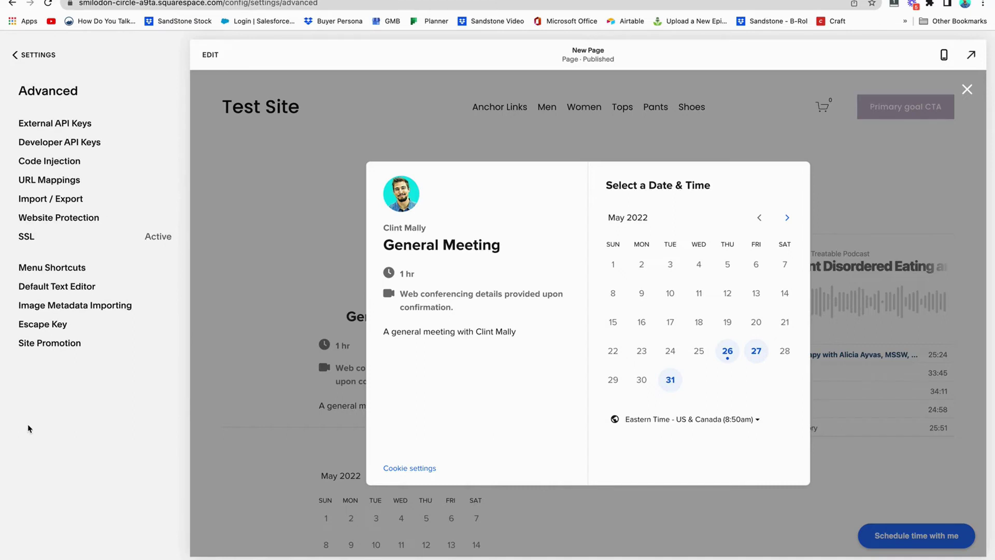
click(44, 160)
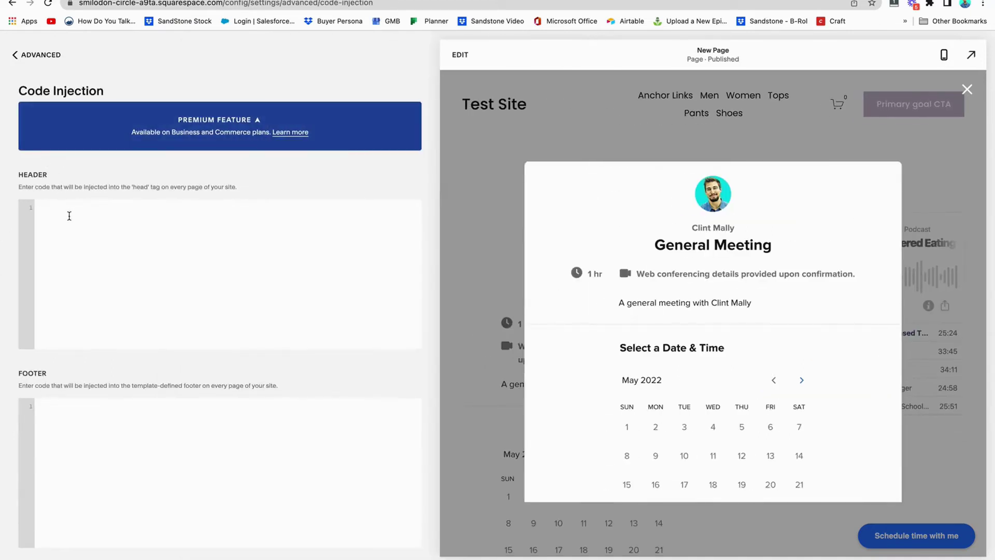
click(68, 210)
key(ctrl+v)
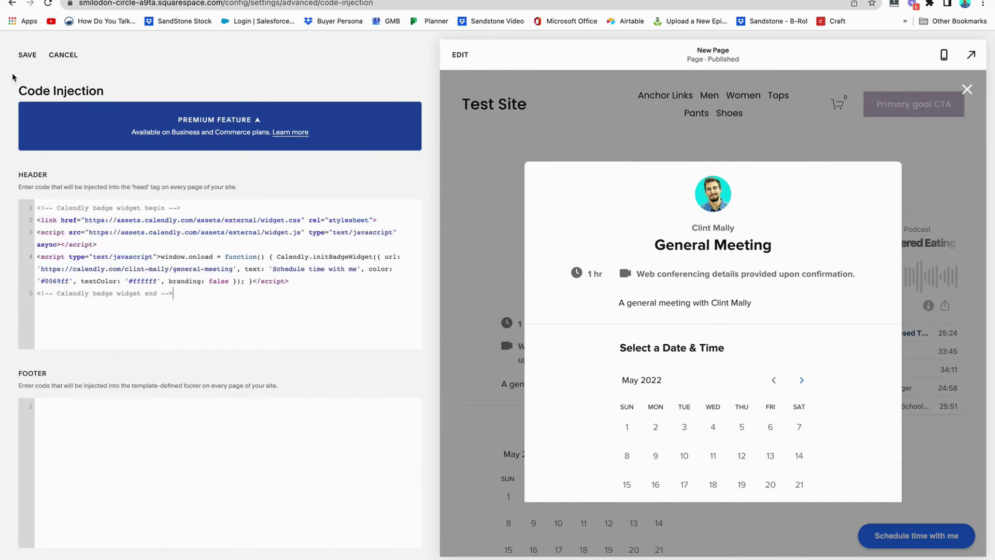
click(27, 55)
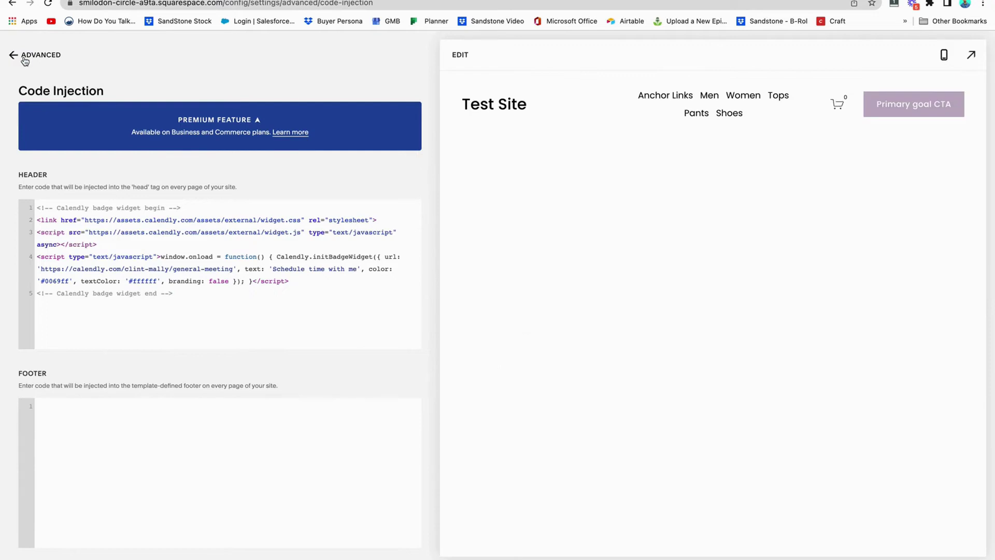
Leave the Advanced settings for the Pages panel and open the Men page
click(22, 58)
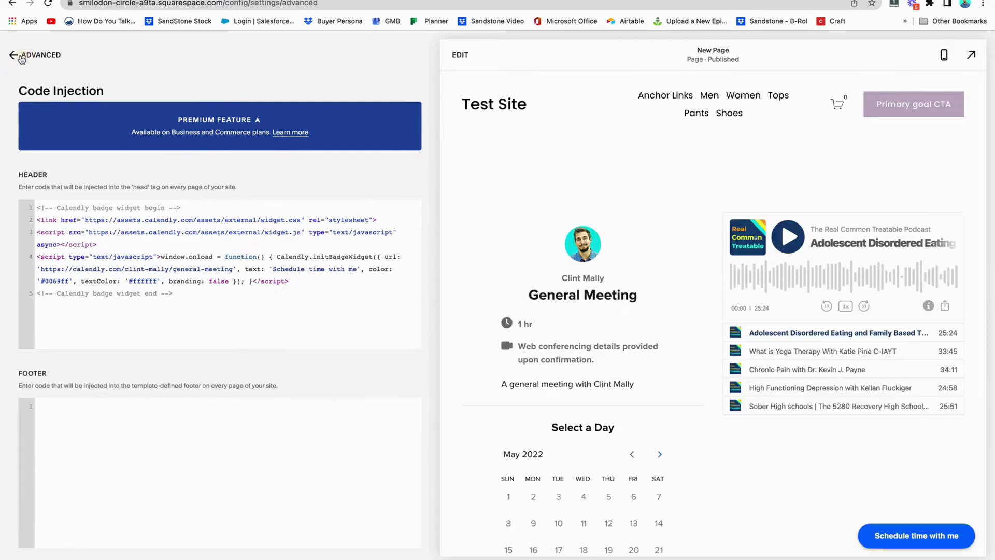
click(23, 57)
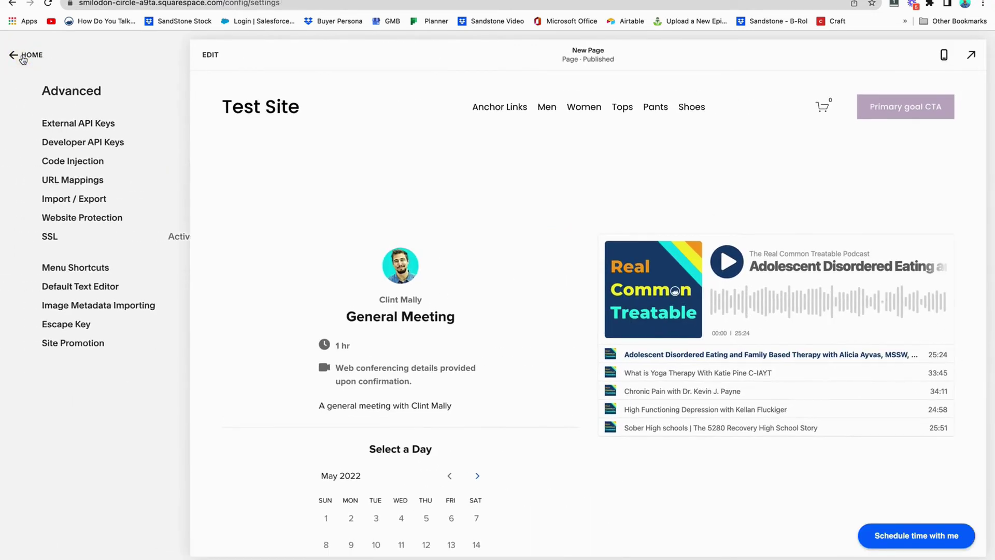
click(24, 57)
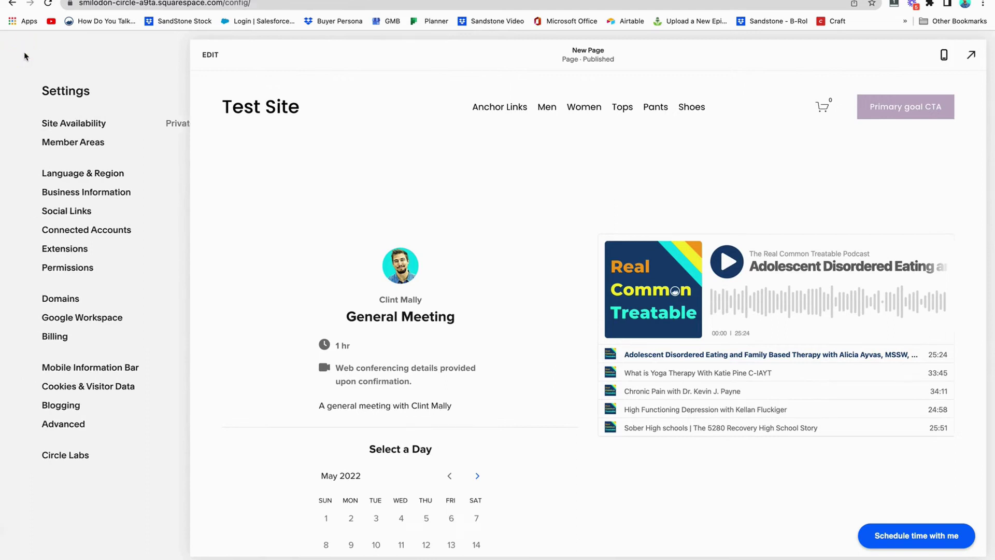
click(45, 127)
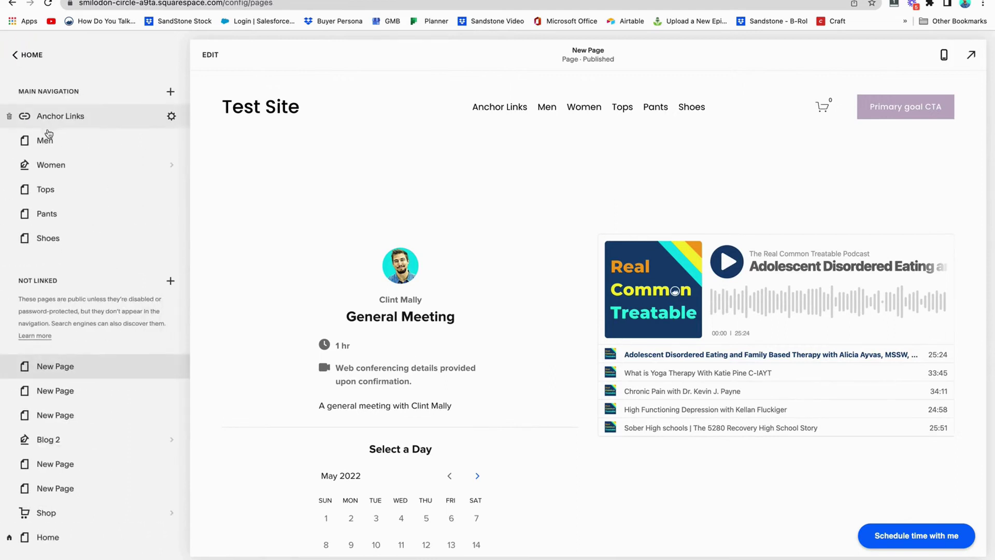
click(52, 146)
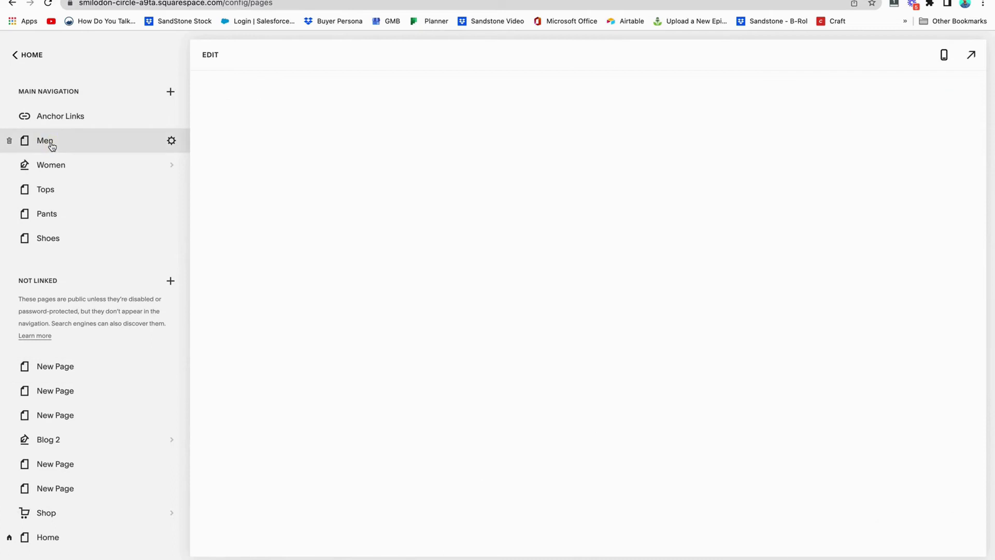